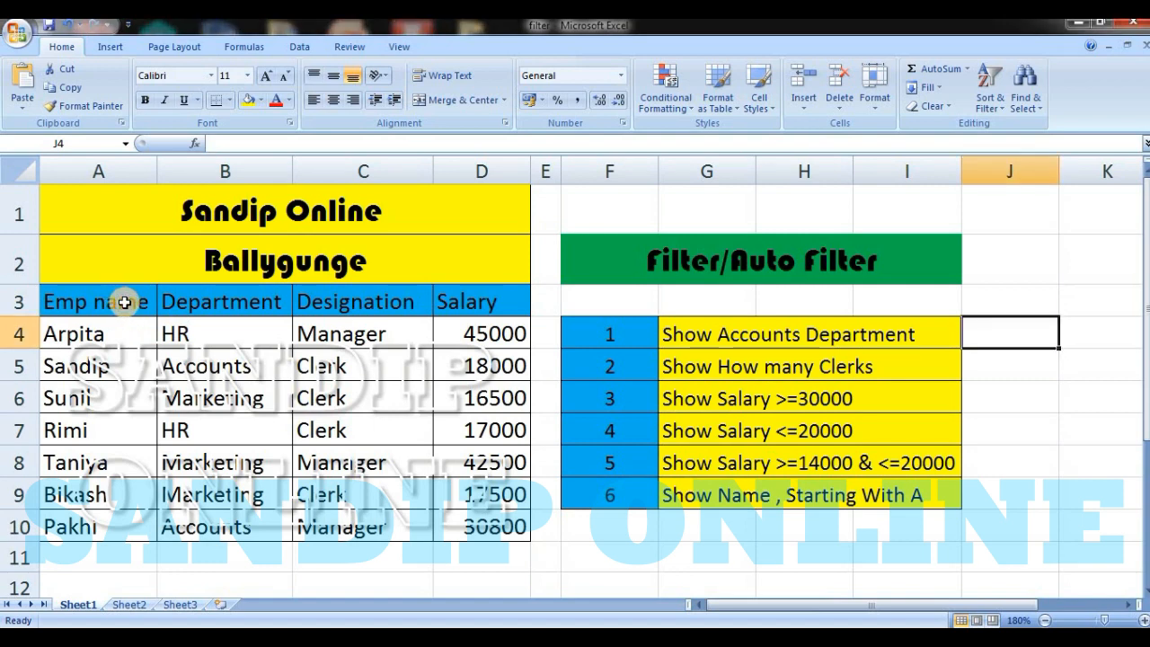
# Turn on filtering for the employee table in A3:D10, including its header row.
pyautogui.click(122, 302)
pyautogui.moveTo(162, 334); pyautogui.dragTo(488, 526)
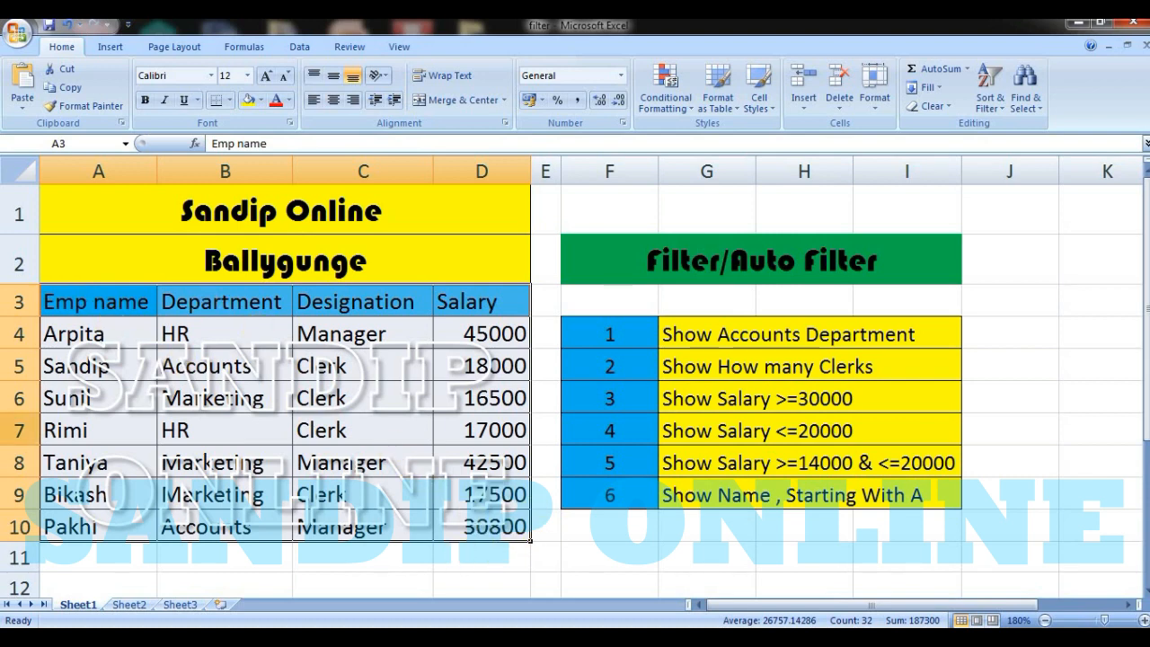
pyautogui.click(301, 49)
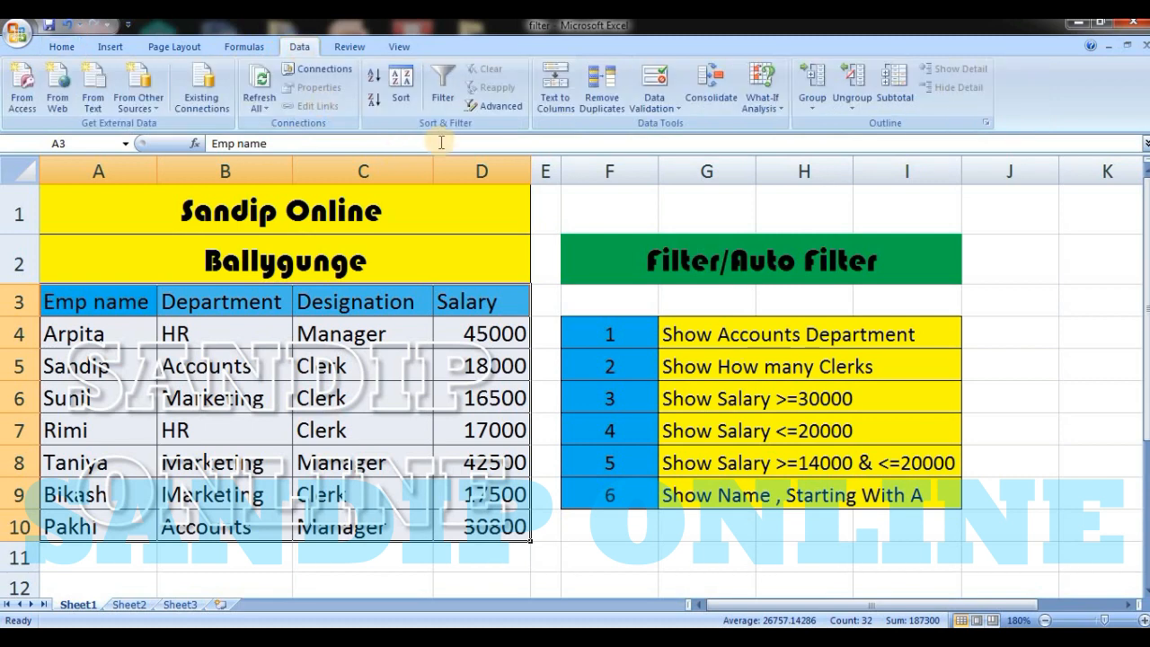
pyautogui.click(443, 88)
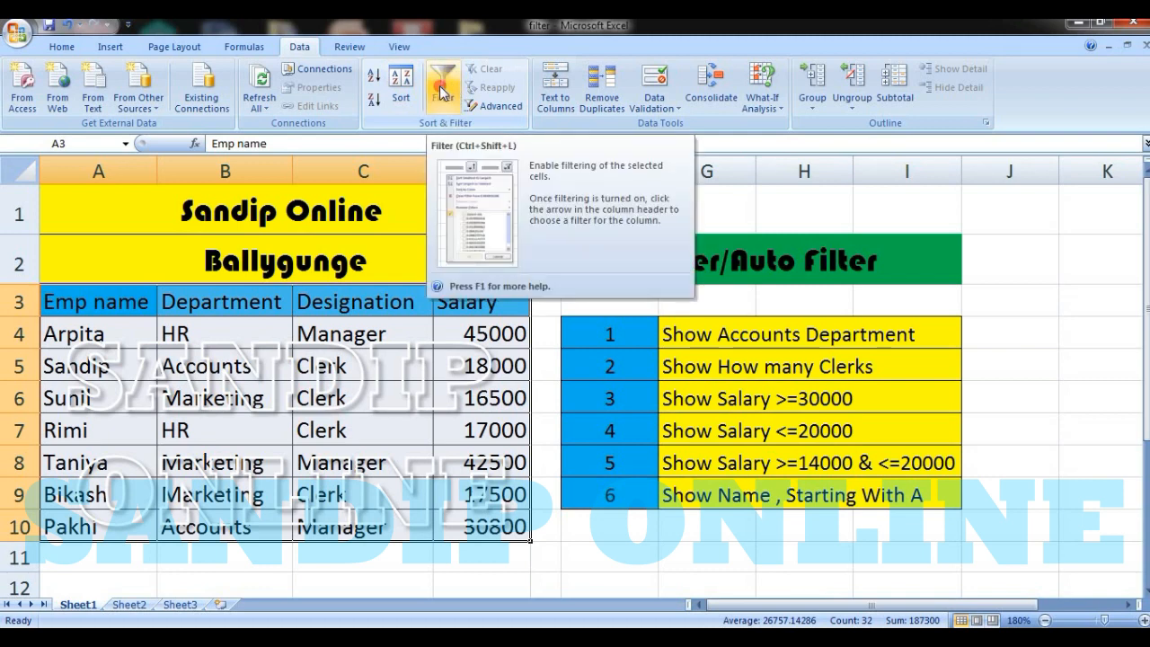
pyautogui.click(441, 93)
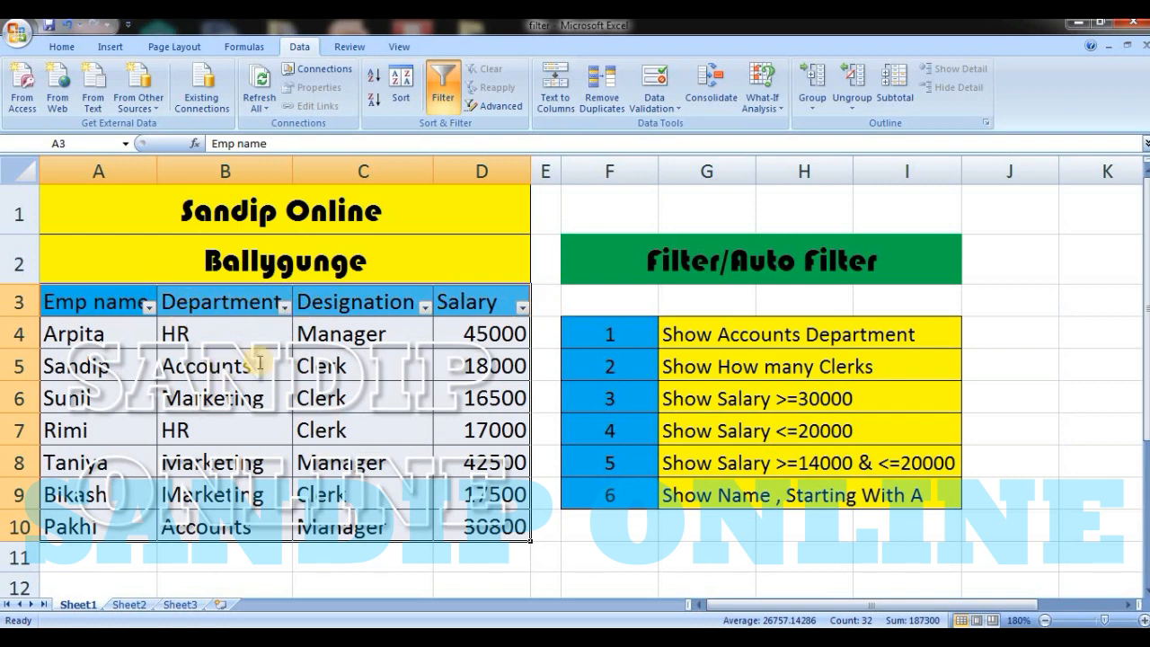
# Filter the Department column to show only the Accounts rows.
pyautogui.click(284, 309)
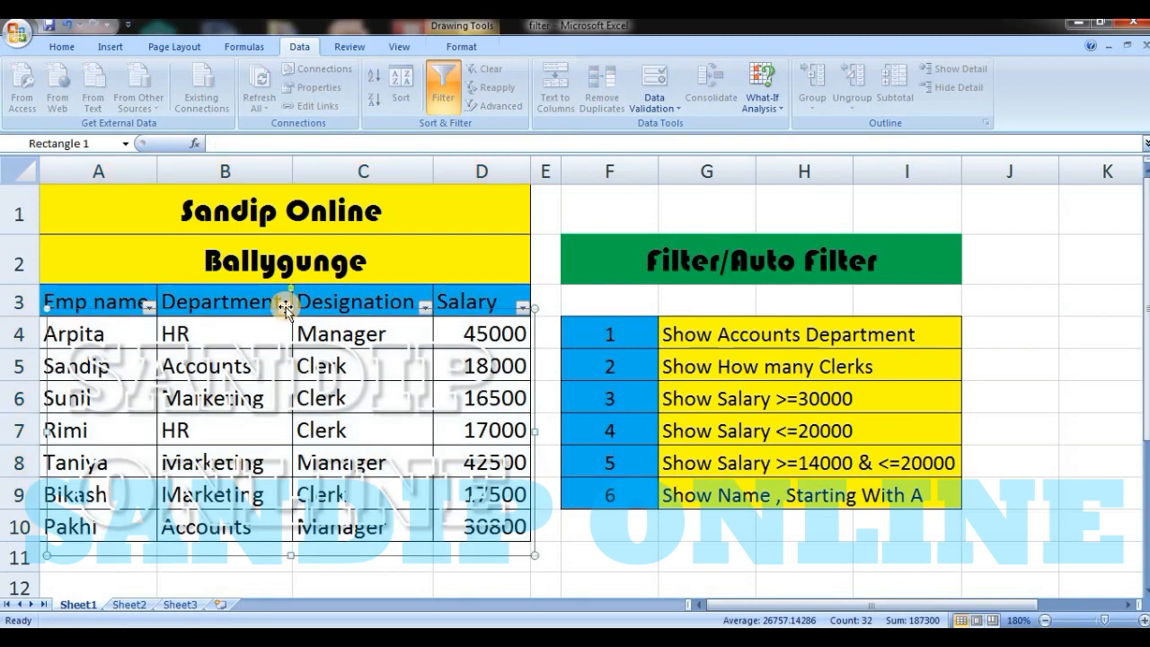
pyautogui.click(286, 307)
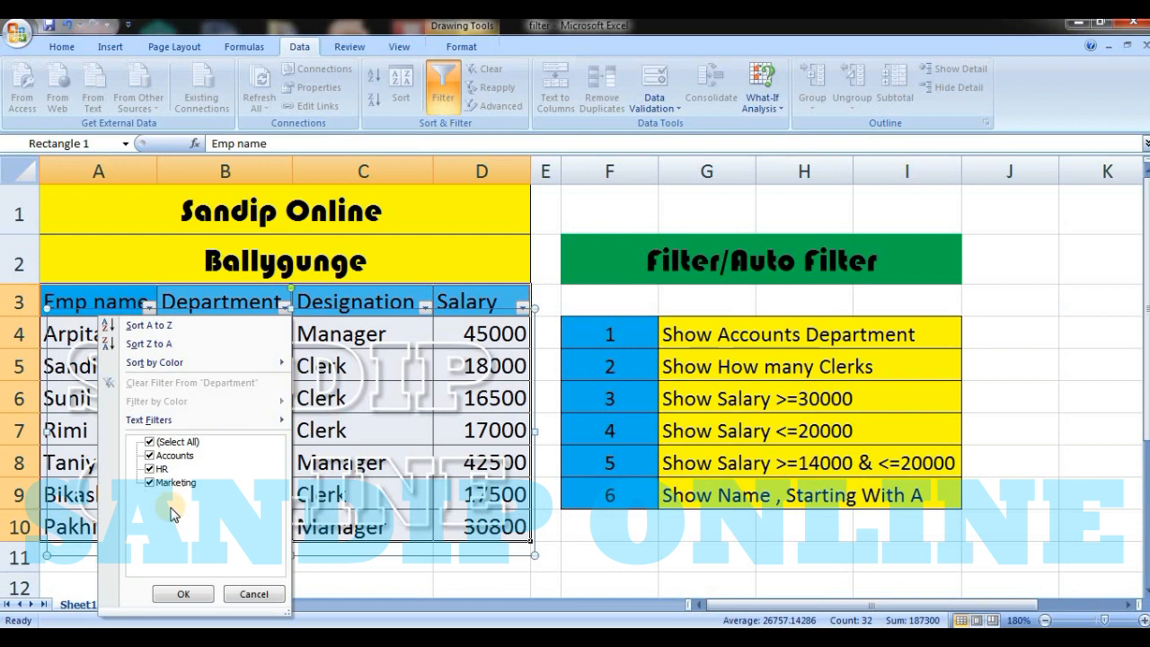
pyautogui.click(149, 441)
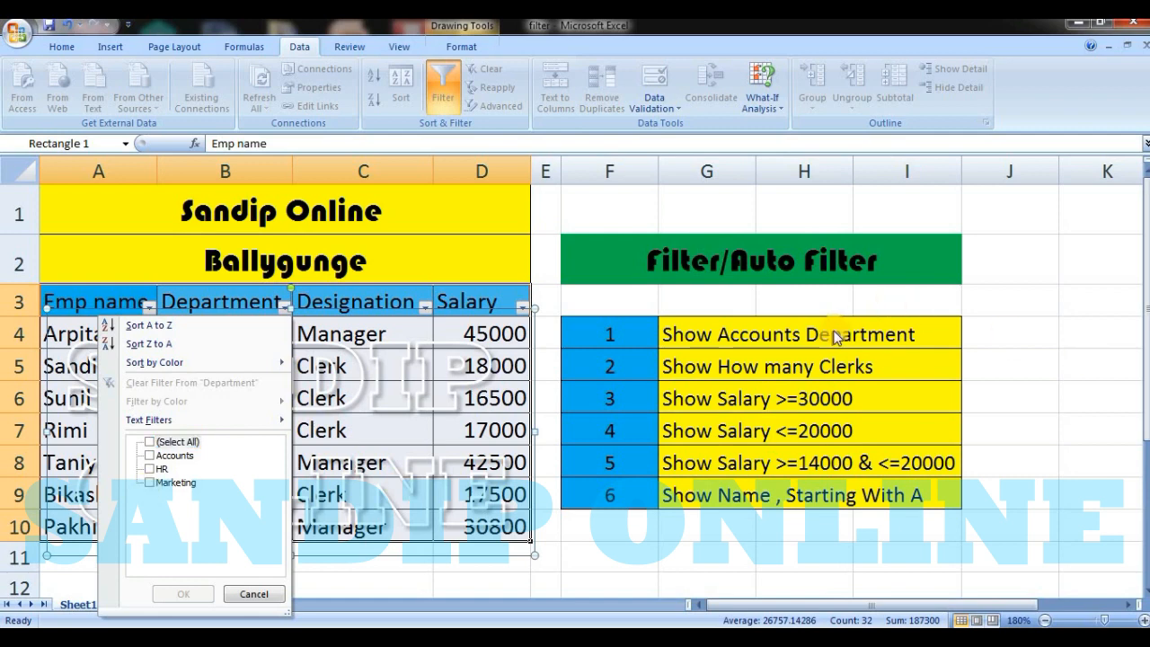
pyautogui.click(151, 455)
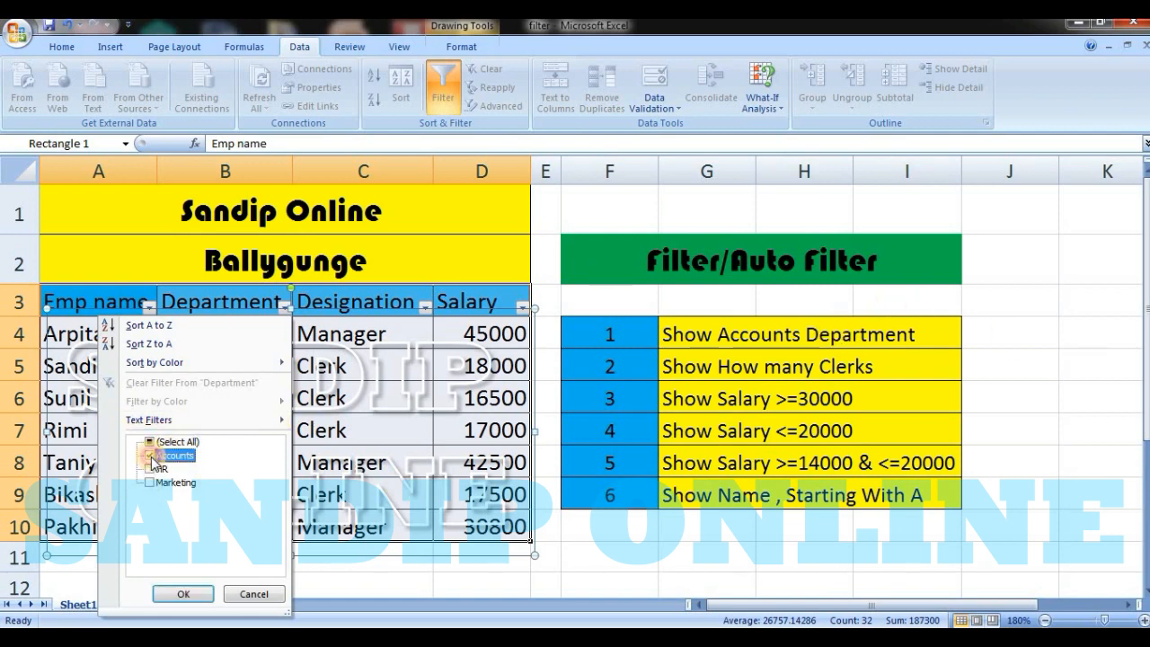
pyautogui.click(193, 594)
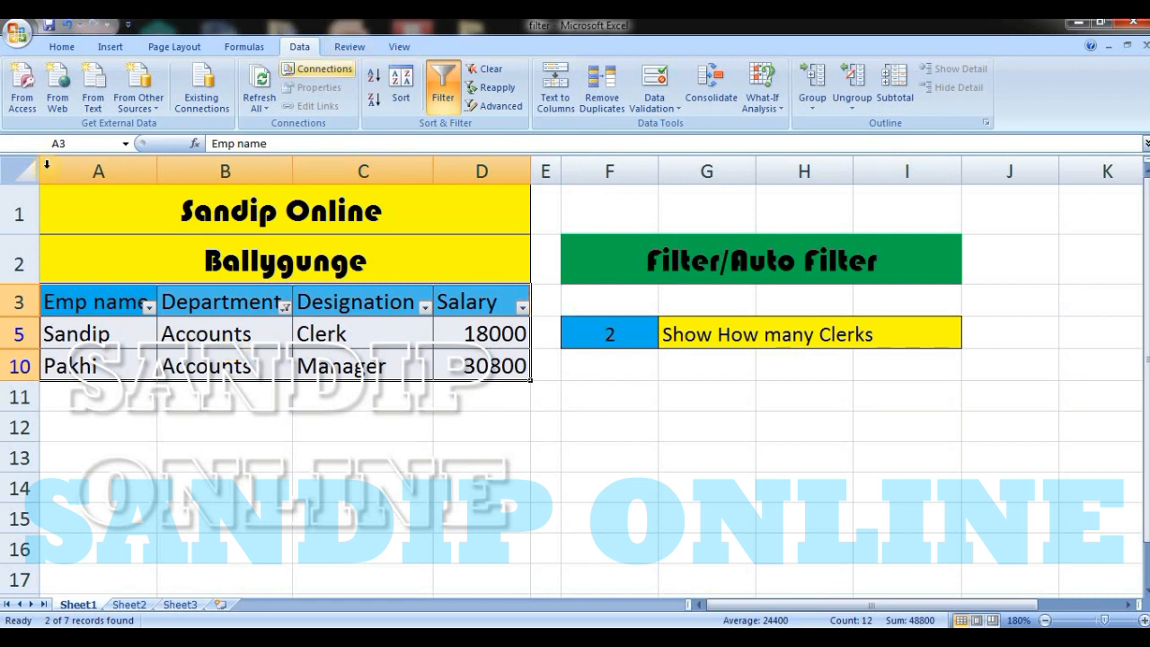
# Reselect all departments in the Department filter to show every employee row.
pyautogui.click(285, 306)
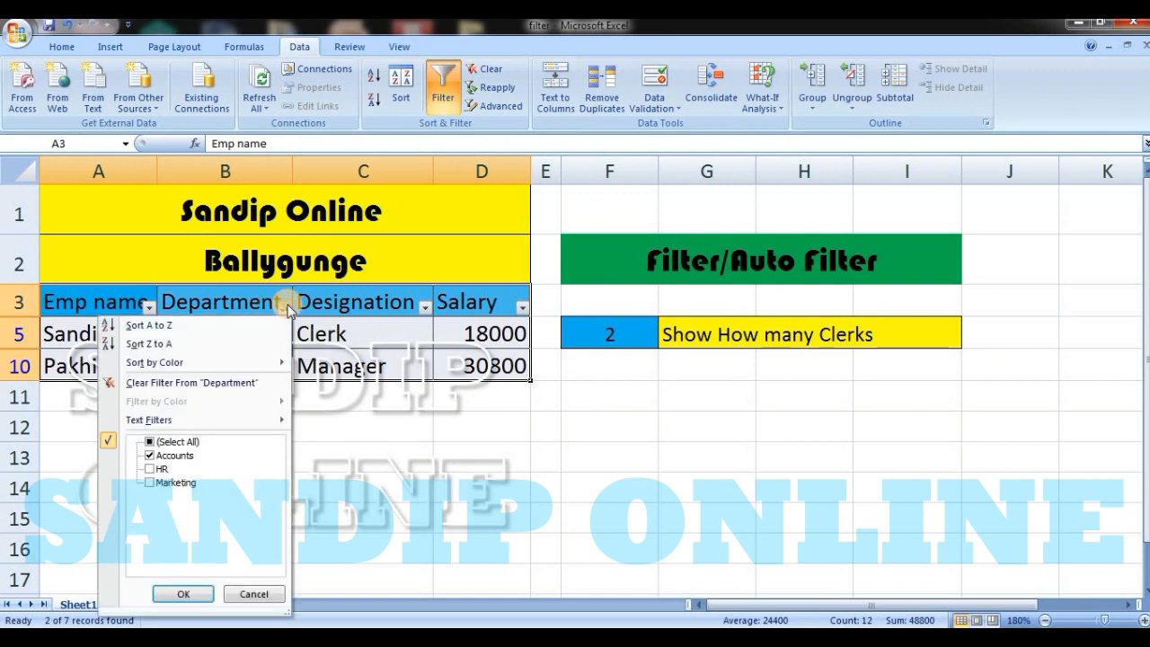
pyautogui.click(189, 444)
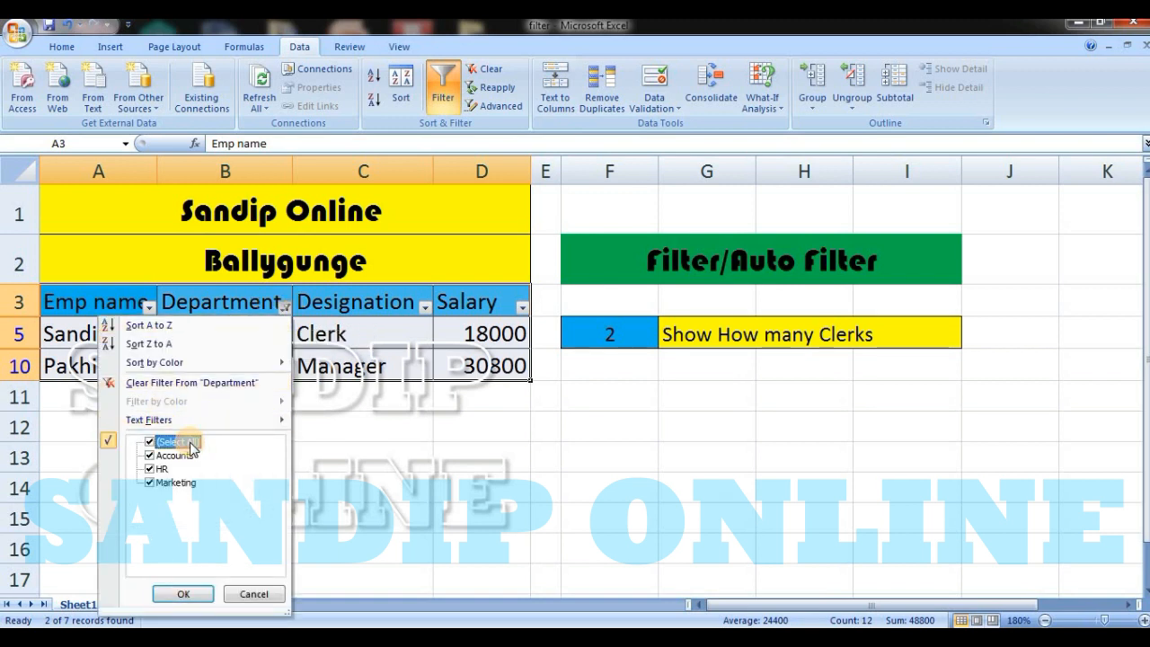
pyautogui.click(184, 593)
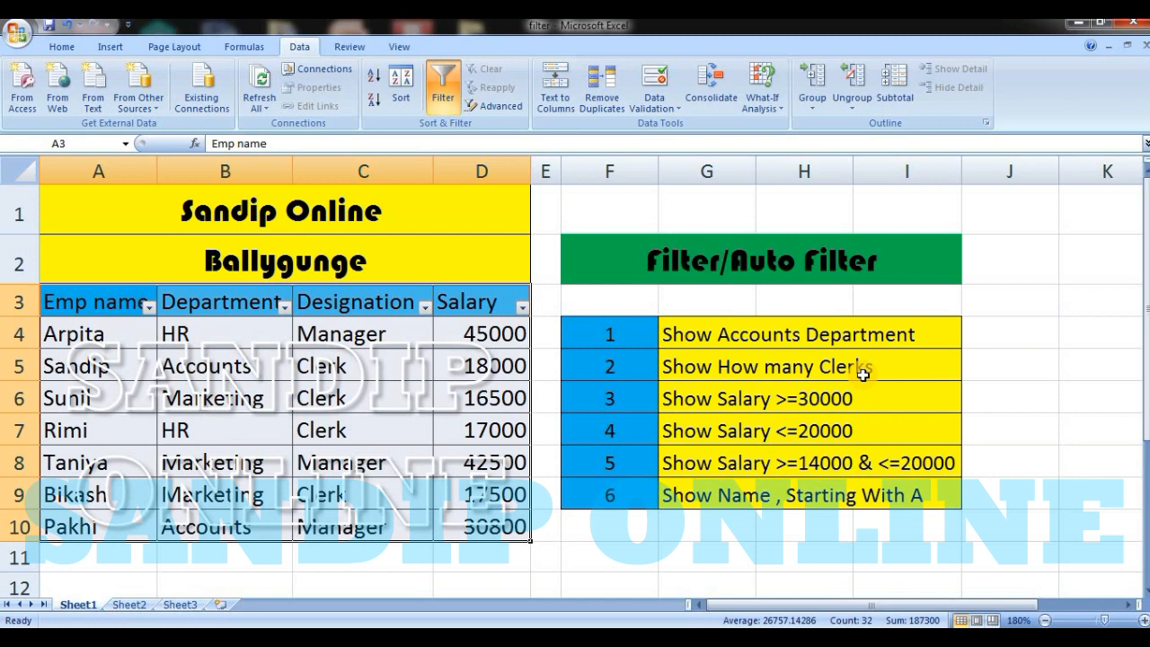
# Filter the Designation column to show only the Clerk rows.
pyautogui.click(425, 306)
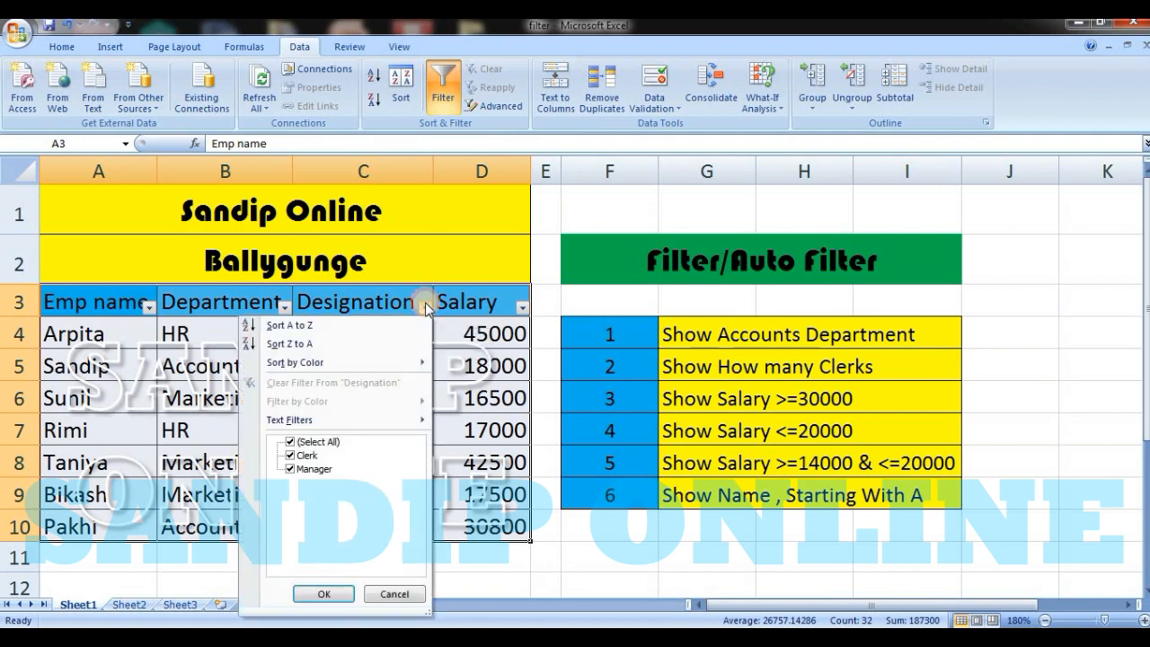
pyautogui.click(321, 442)
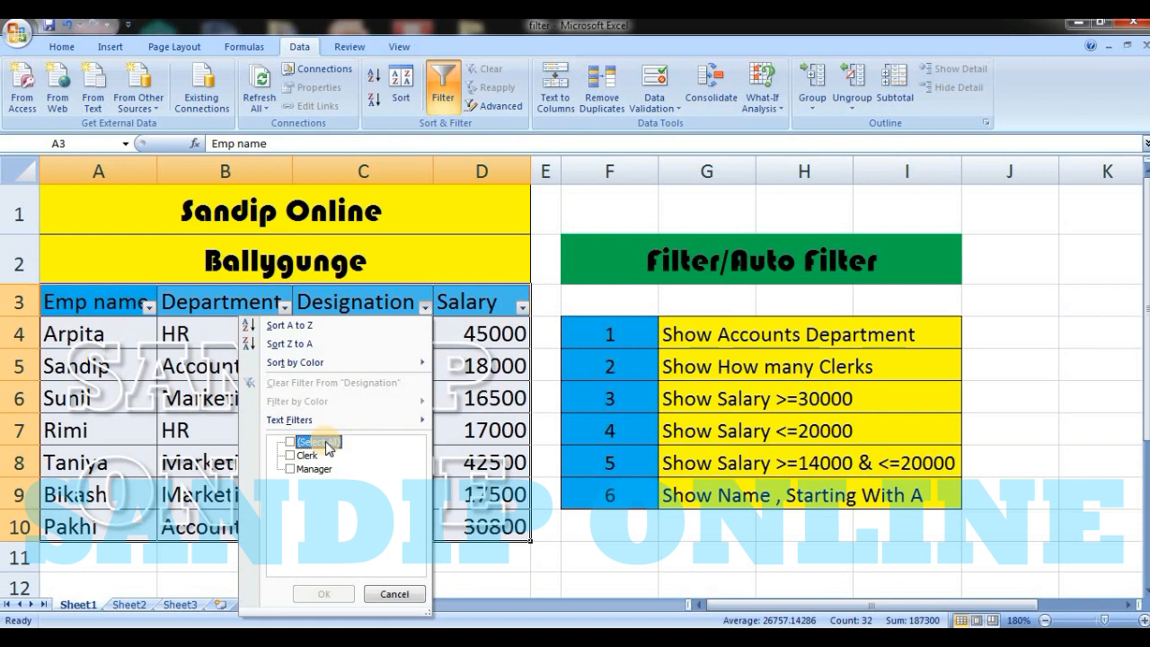
pyautogui.click(308, 456)
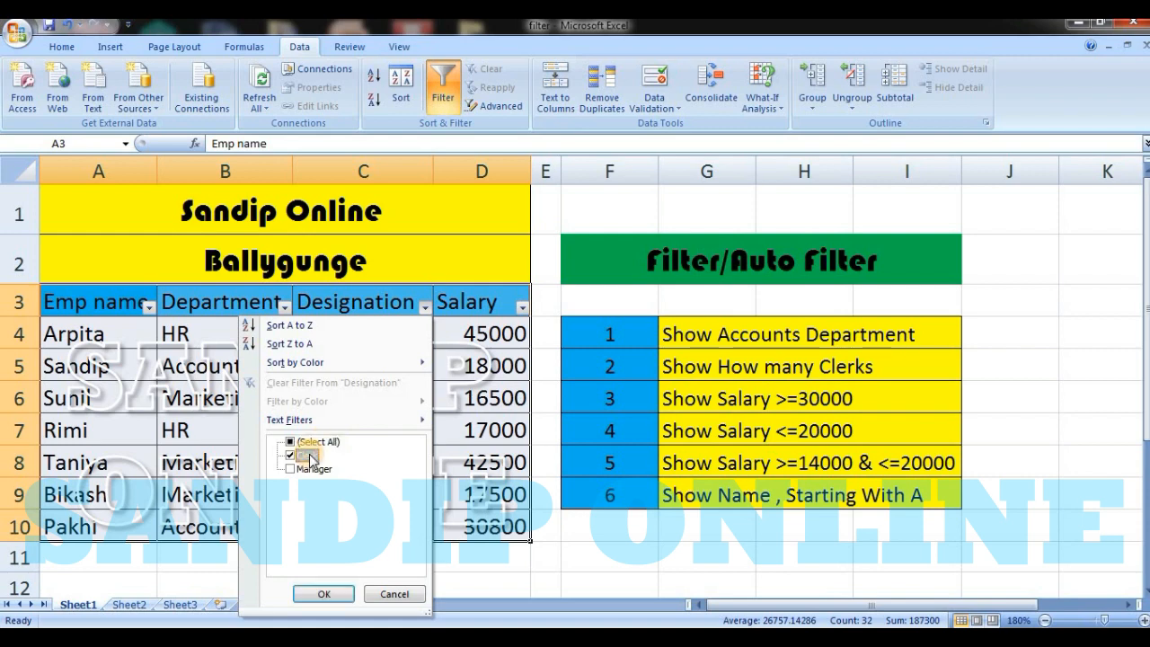
pyautogui.click(321, 589)
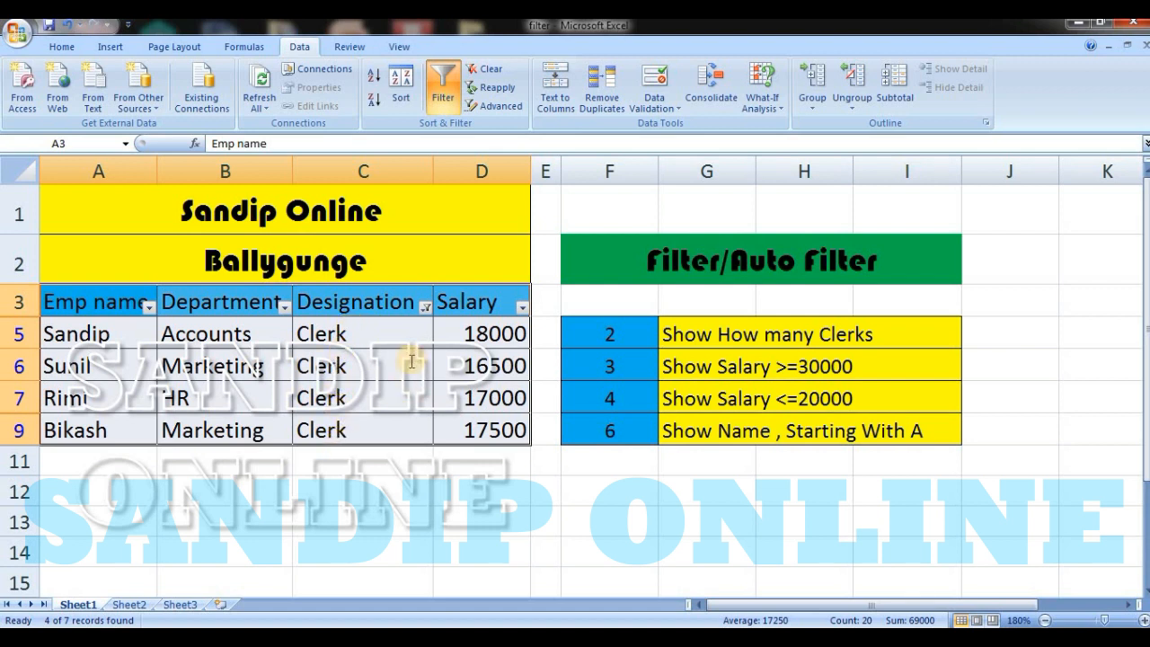
# Reselect all values in the Designation filter to show every employee row.
pyautogui.click(425, 307)
pyautogui.click(316, 441)
pyautogui.click(322, 595)
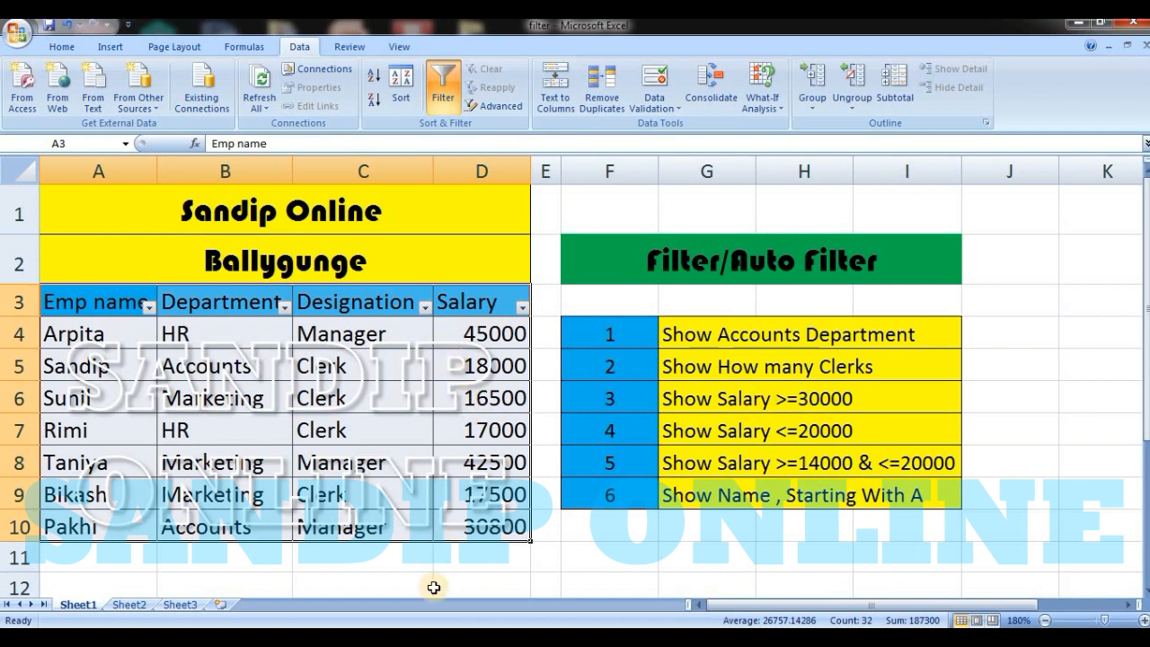
# Apply a number filter to the Salary column for values greater than or equal to 30000.
pyautogui.click(523, 306)
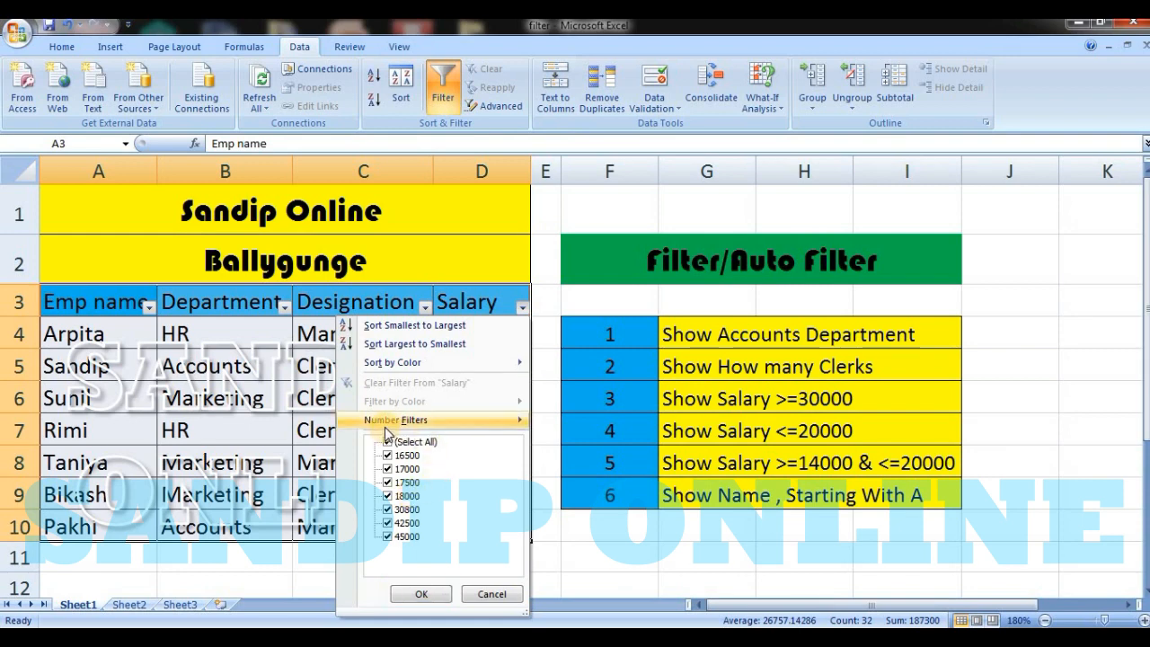
pyautogui.moveTo(385, 426)
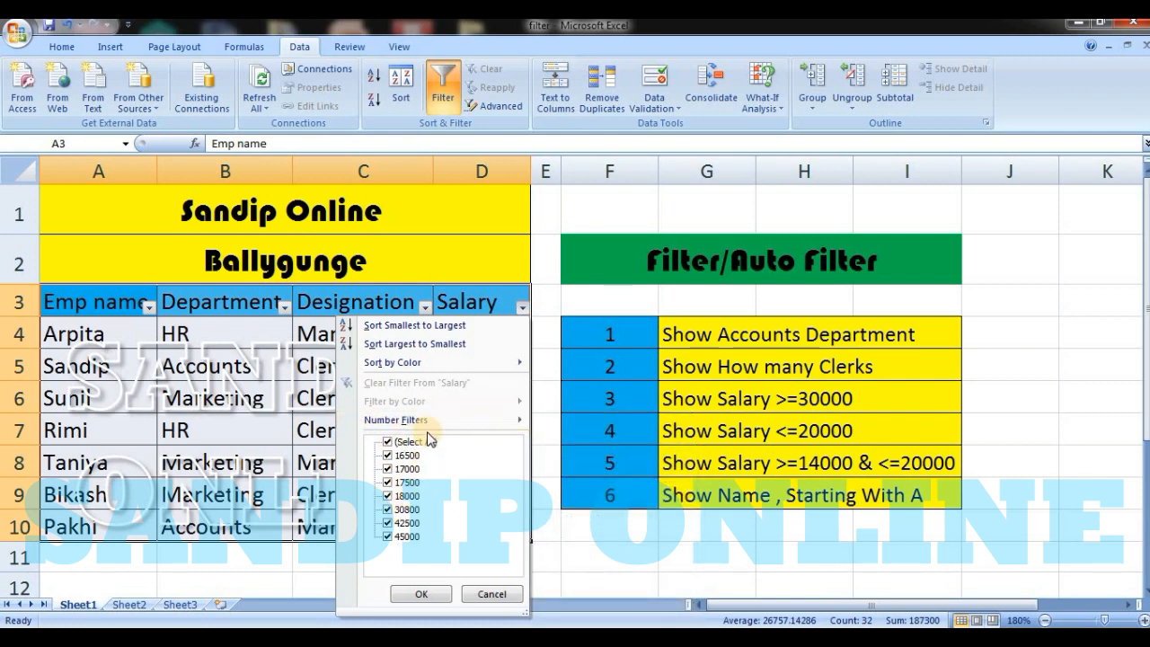
pyautogui.moveTo(426, 427)
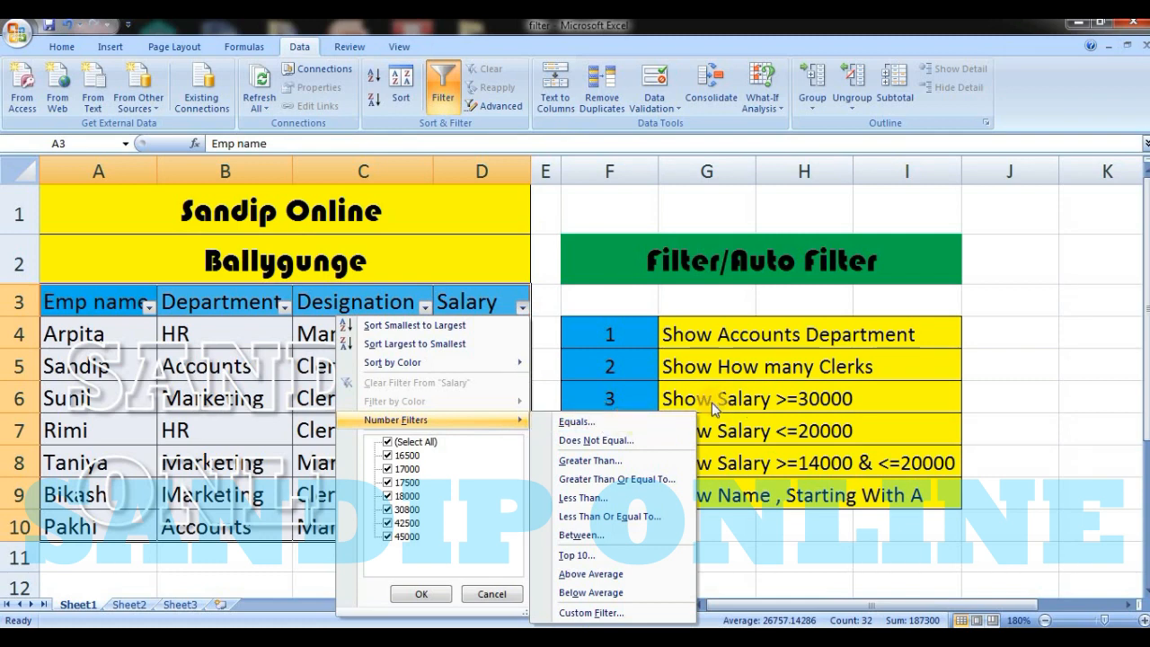
pyautogui.click(656, 483)
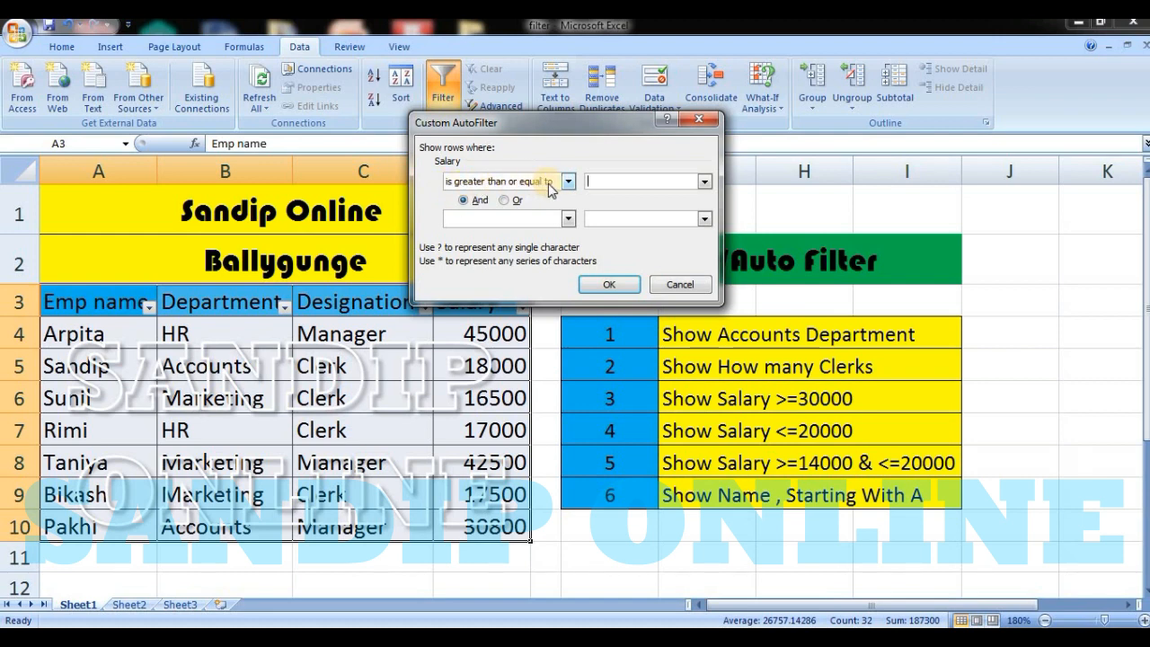
pyautogui.click(608, 180)
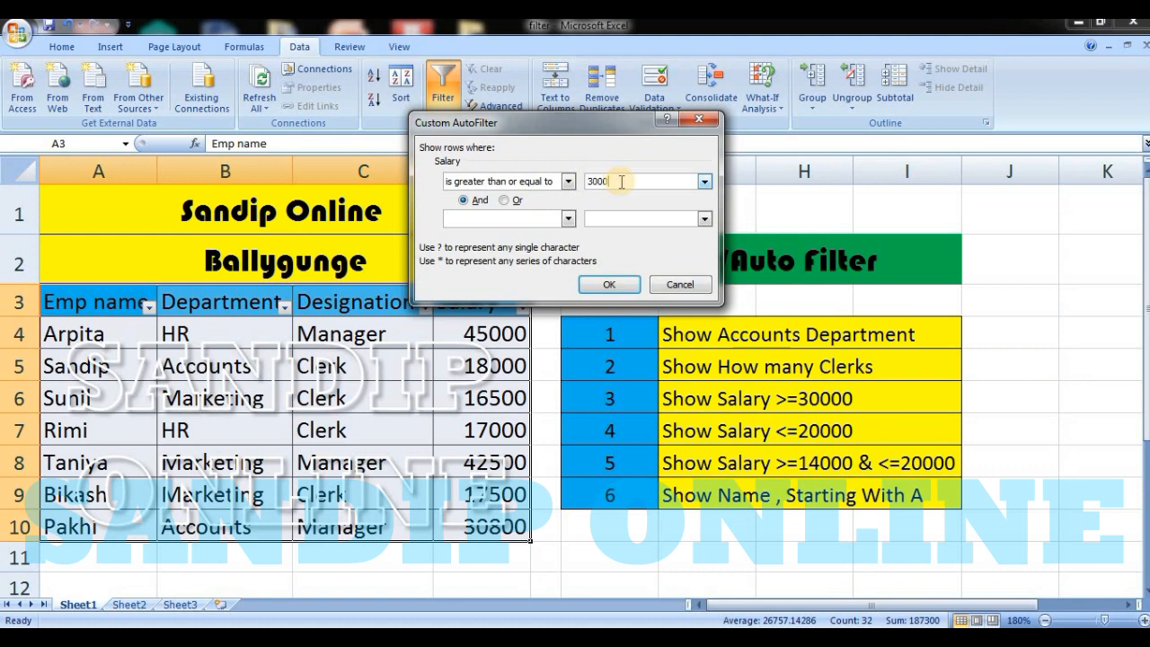
pyautogui.click(609, 284)
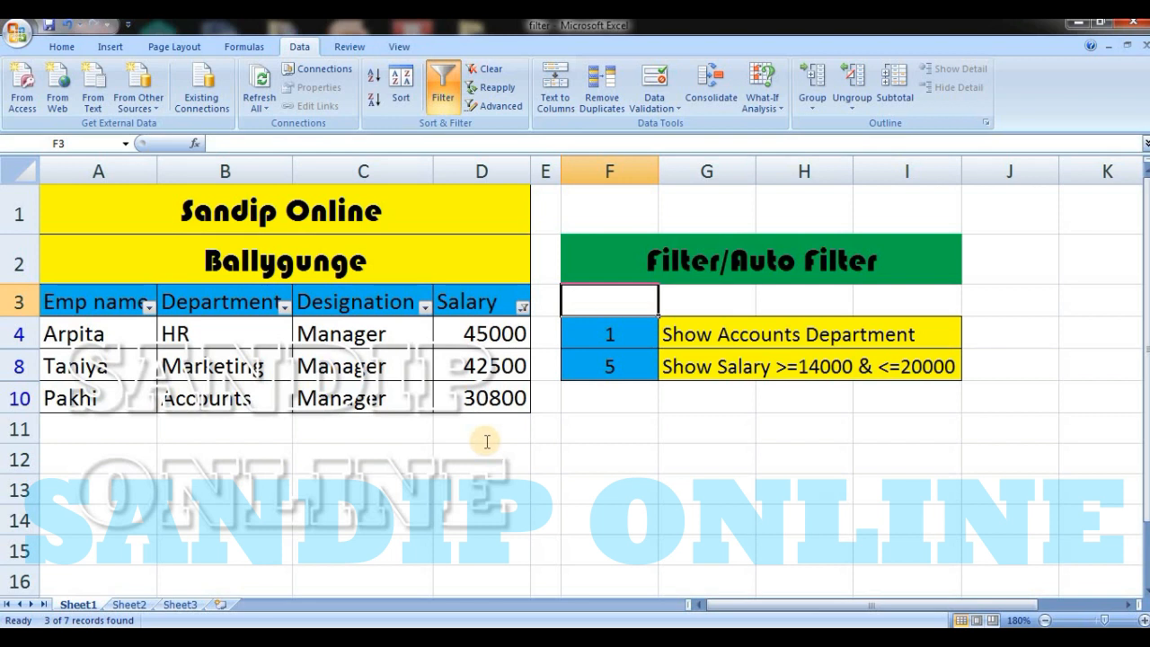
# Remove the greater-than-or-equal condition from the Salary column by reselecting all salaries.
pyautogui.click(522, 307)
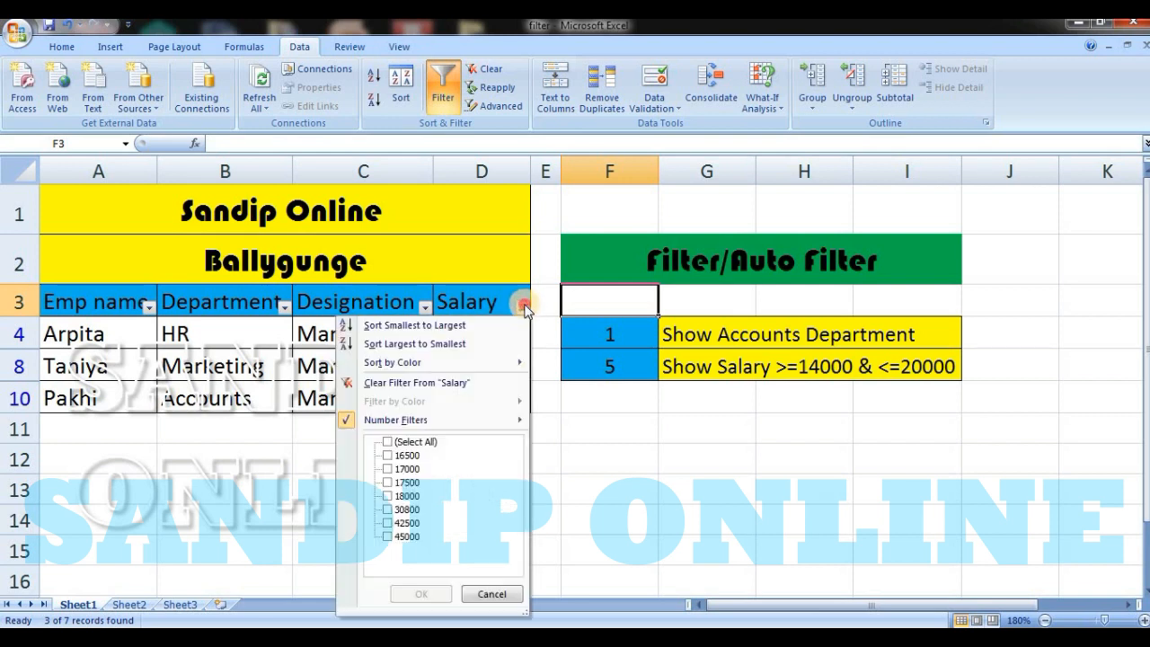
pyautogui.click(418, 442)
pyautogui.click(422, 594)
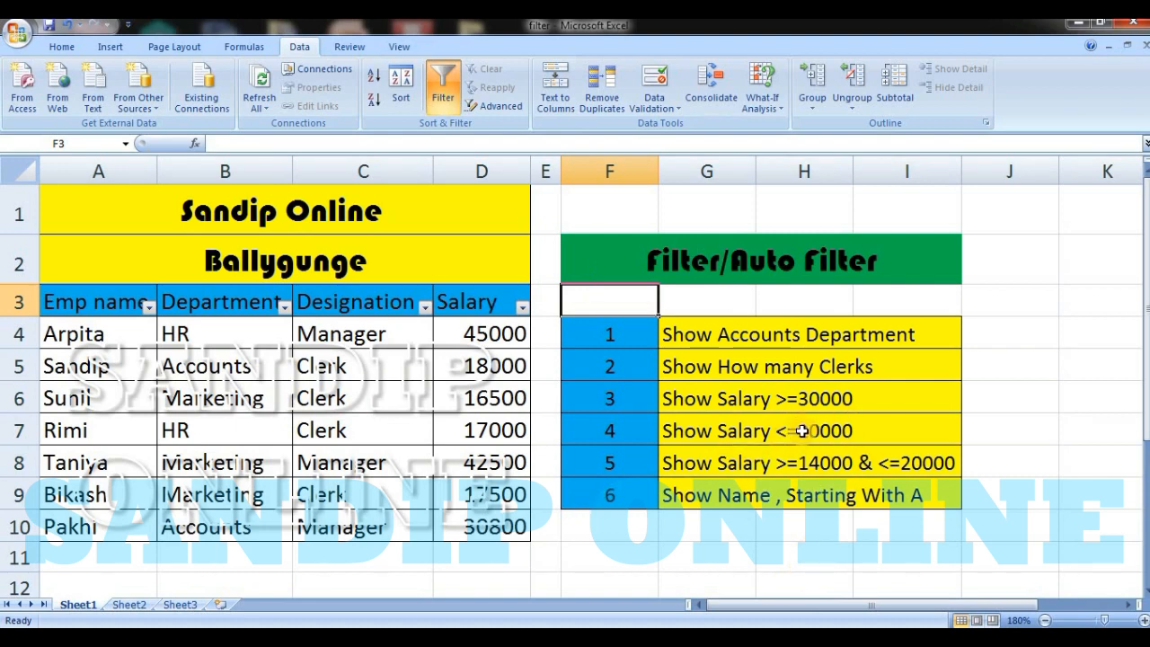
# Apply a number filter to the Salary column for values less than or equal to 20000.
pyautogui.click(522, 307)
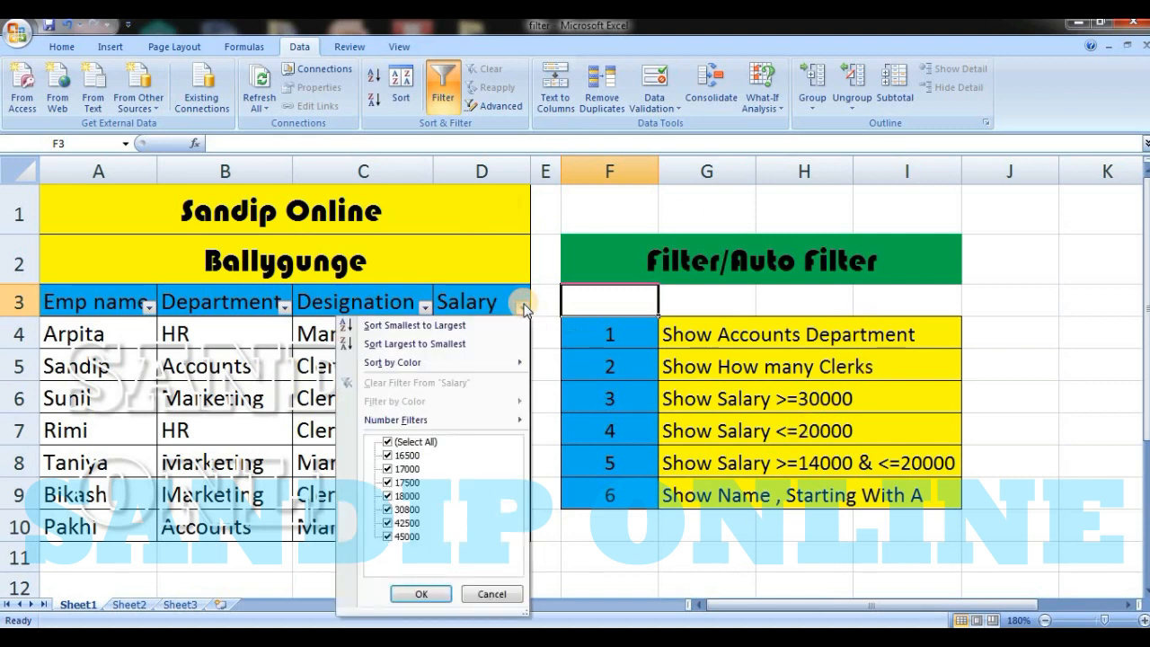
pyautogui.moveTo(465, 429)
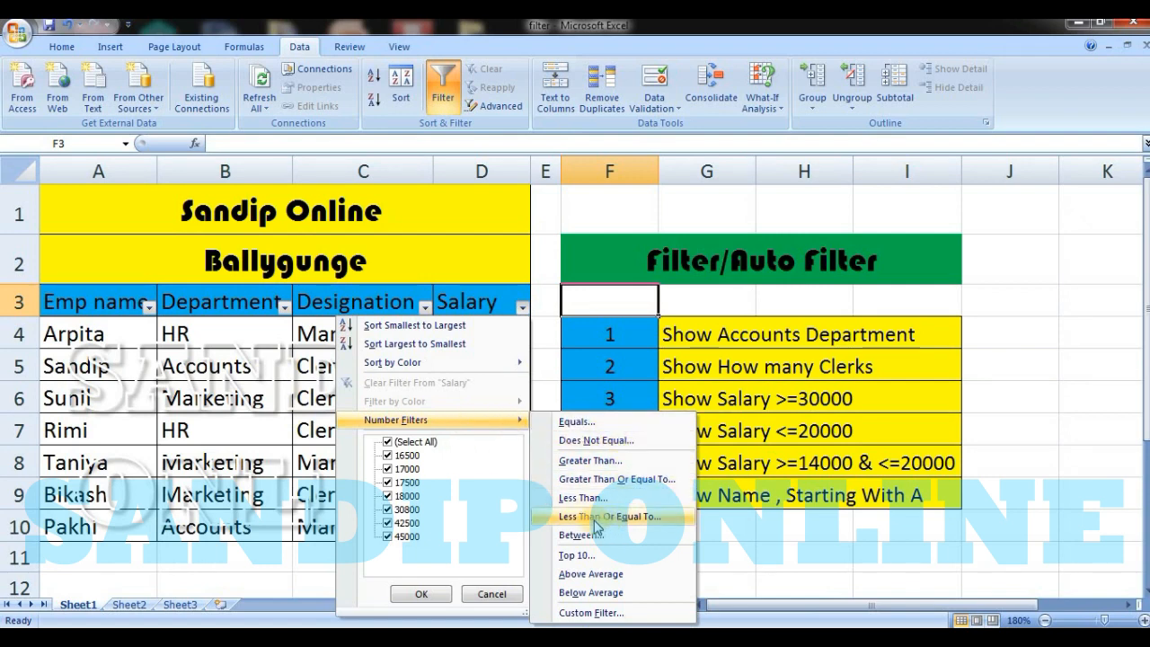
pyautogui.click(651, 525)
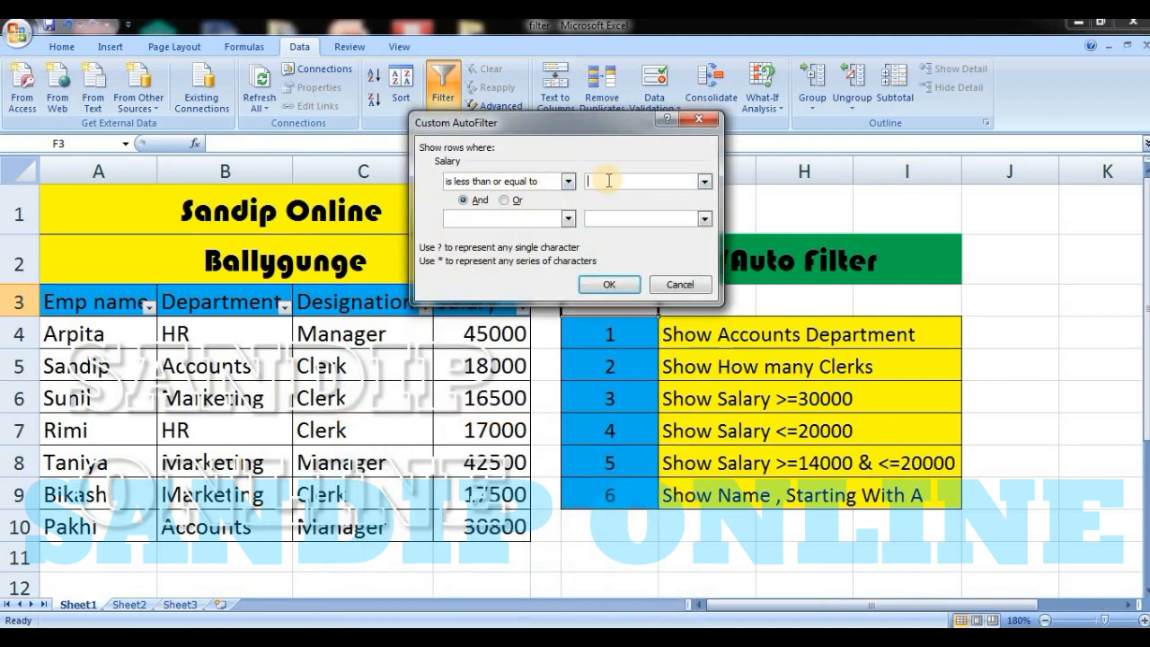
pyautogui.write('20000')
pyautogui.click(617, 288)
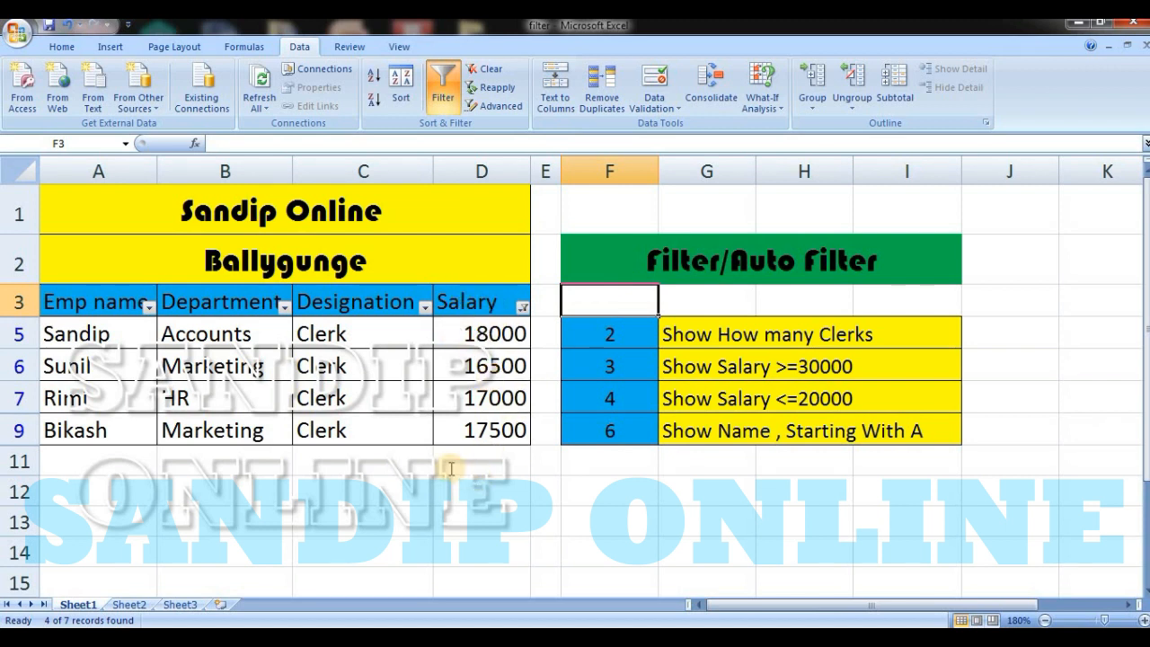
# Remove the less-than-or-equal condition from the Salary column by reselecting all salaries.
pyautogui.click(522, 306)
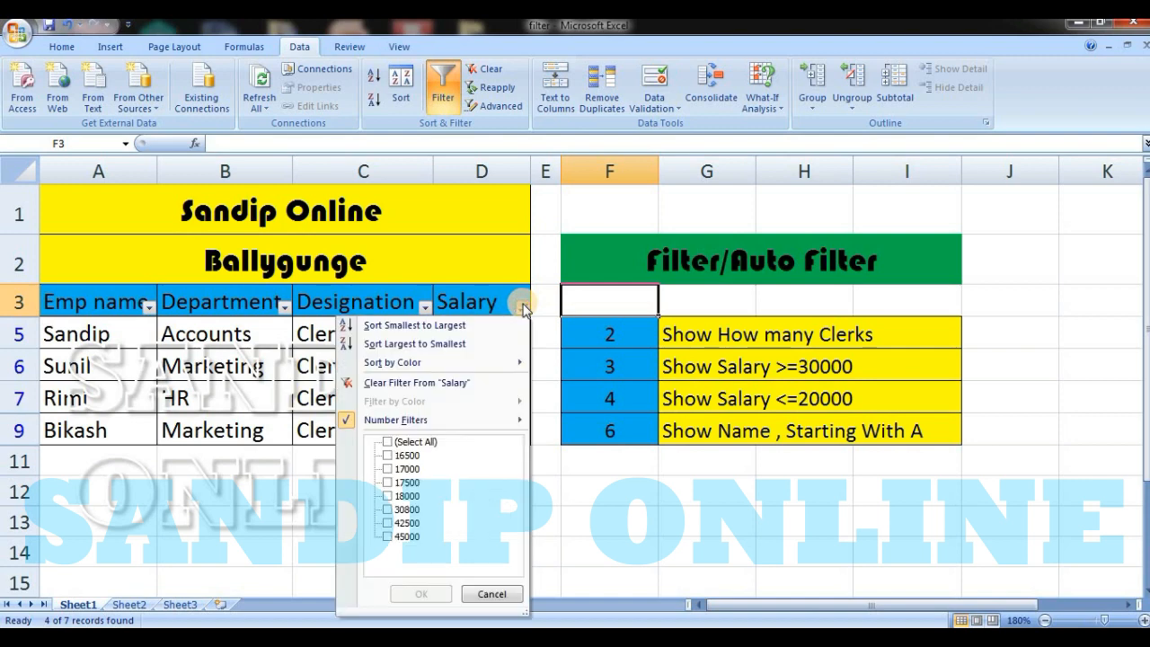
pyautogui.click(411, 442)
pyautogui.click(422, 595)
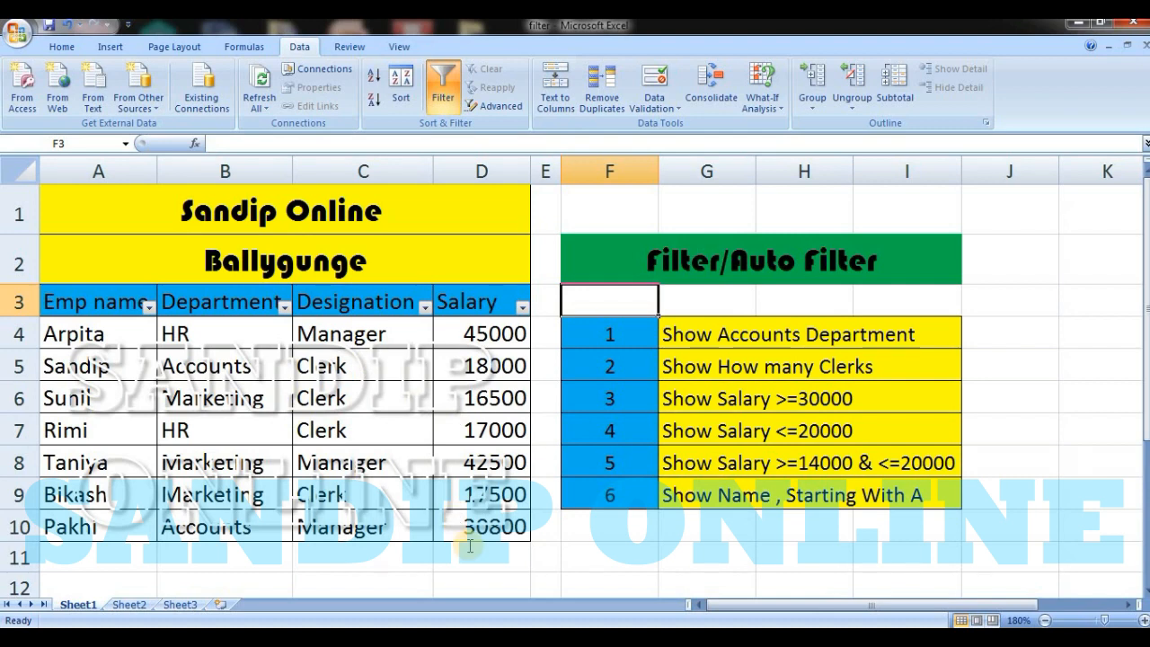
# Apply a Between number filter to the Salary column, from 14000 to 20000 inclusive.
pyautogui.click(522, 306)
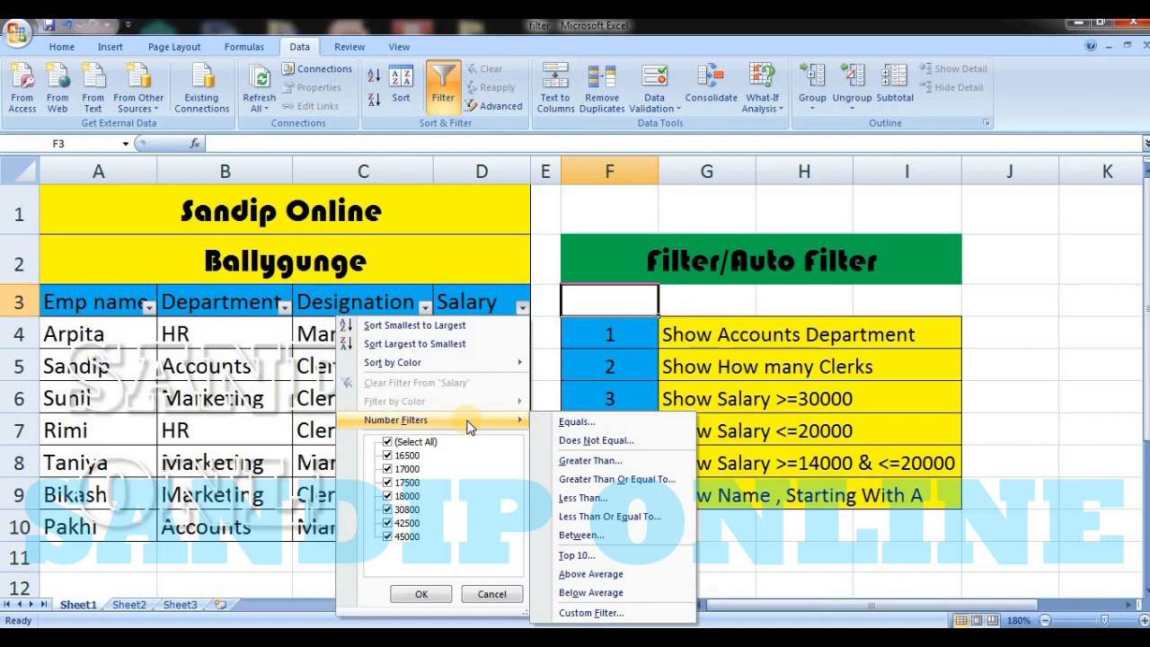
pyautogui.click(617, 536)
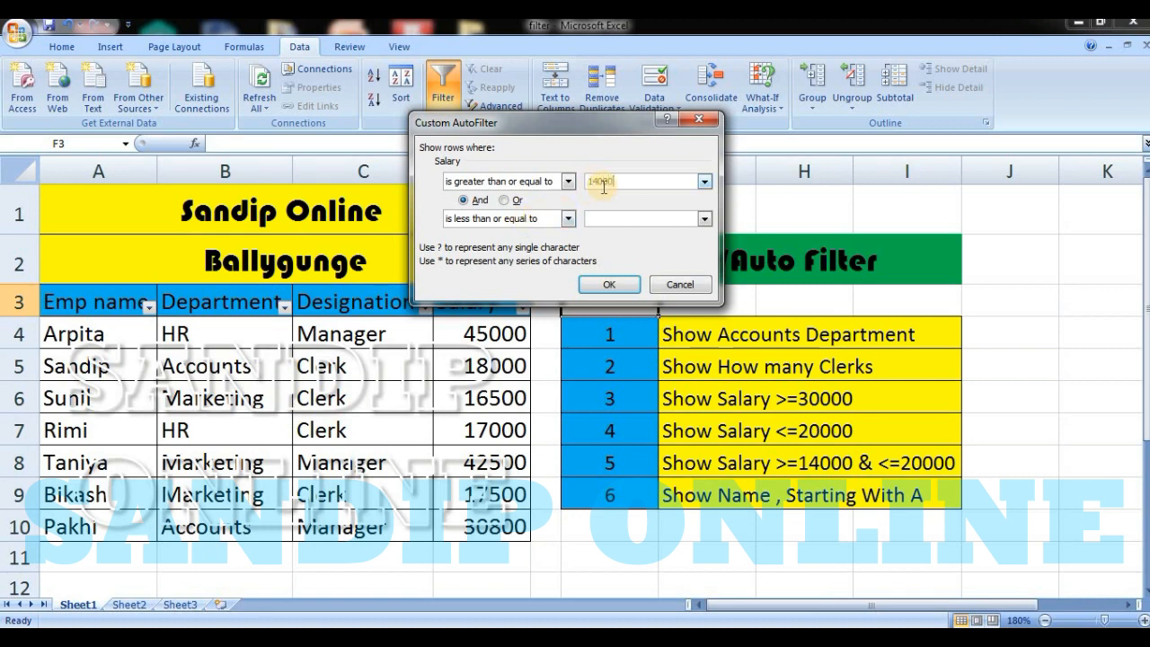
pyautogui.click(624, 218)
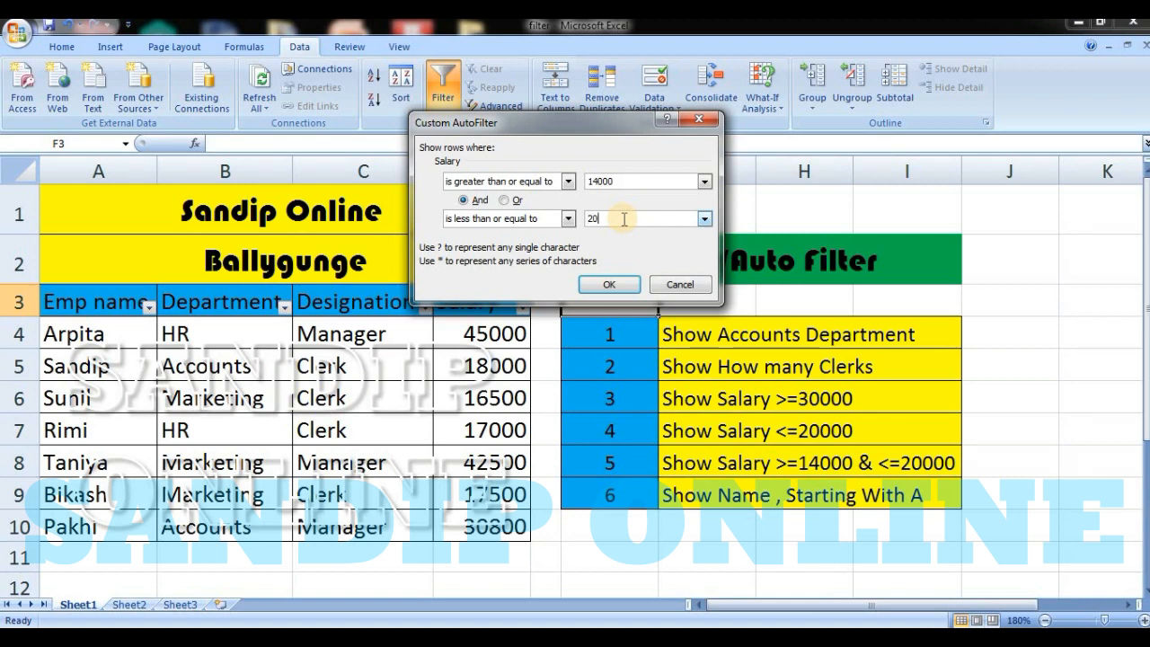
pyautogui.click(609, 284)
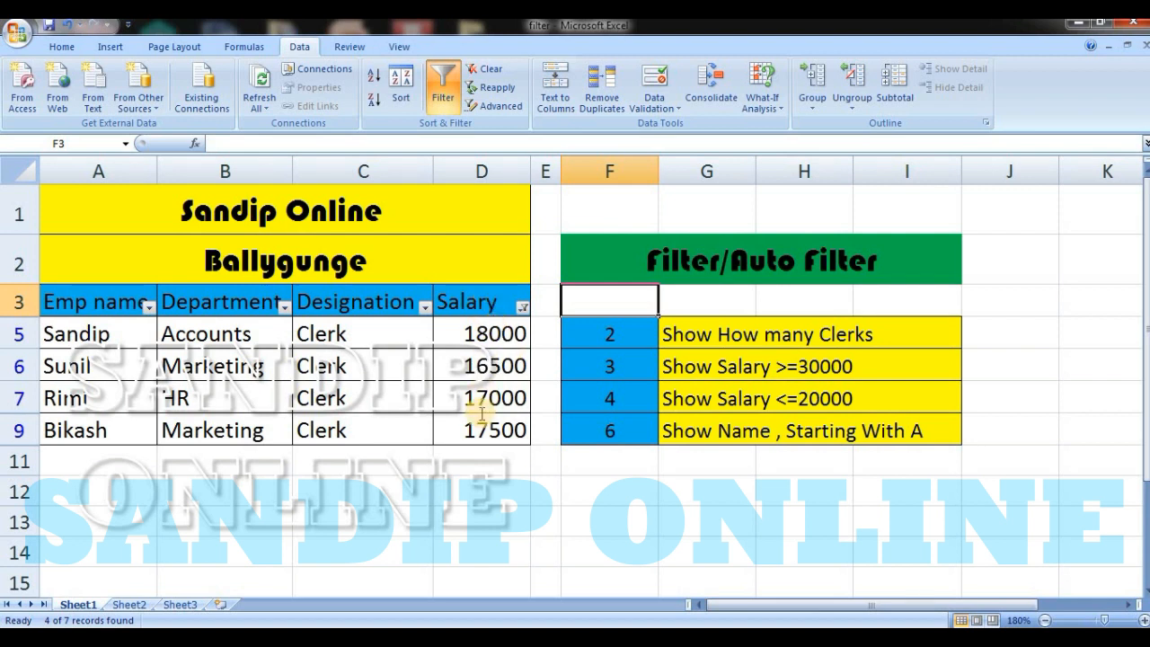
# Remove the Between condition from the Salary column by reselecting all salaries.
pyautogui.click(522, 307)
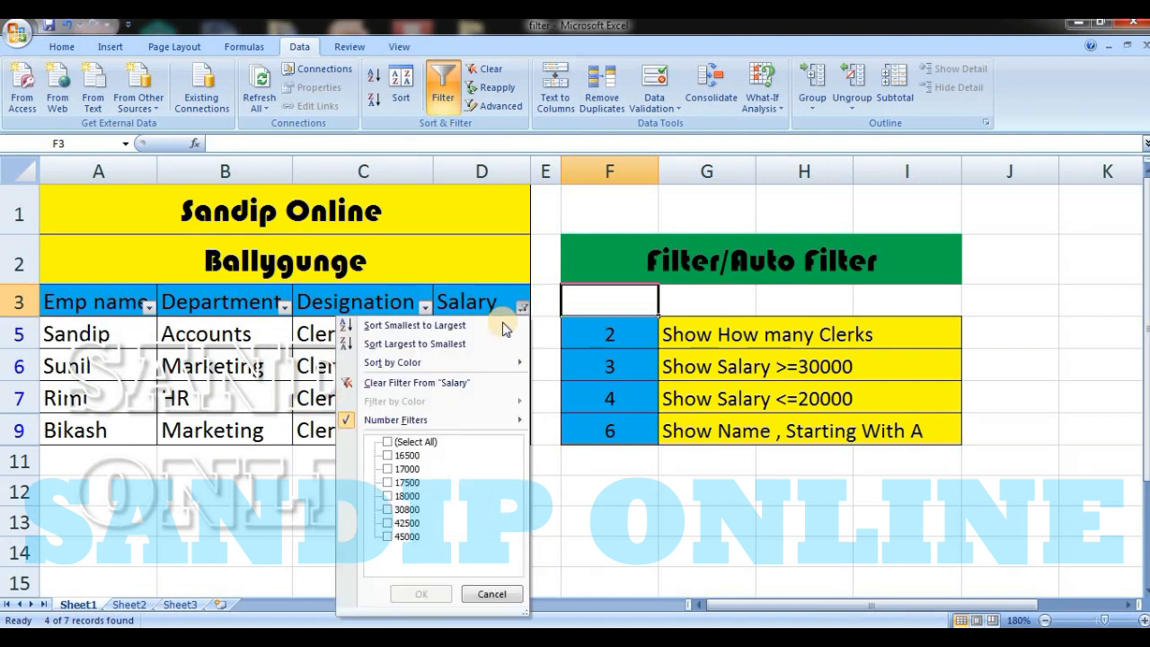
pyautogui.click(409, 441)
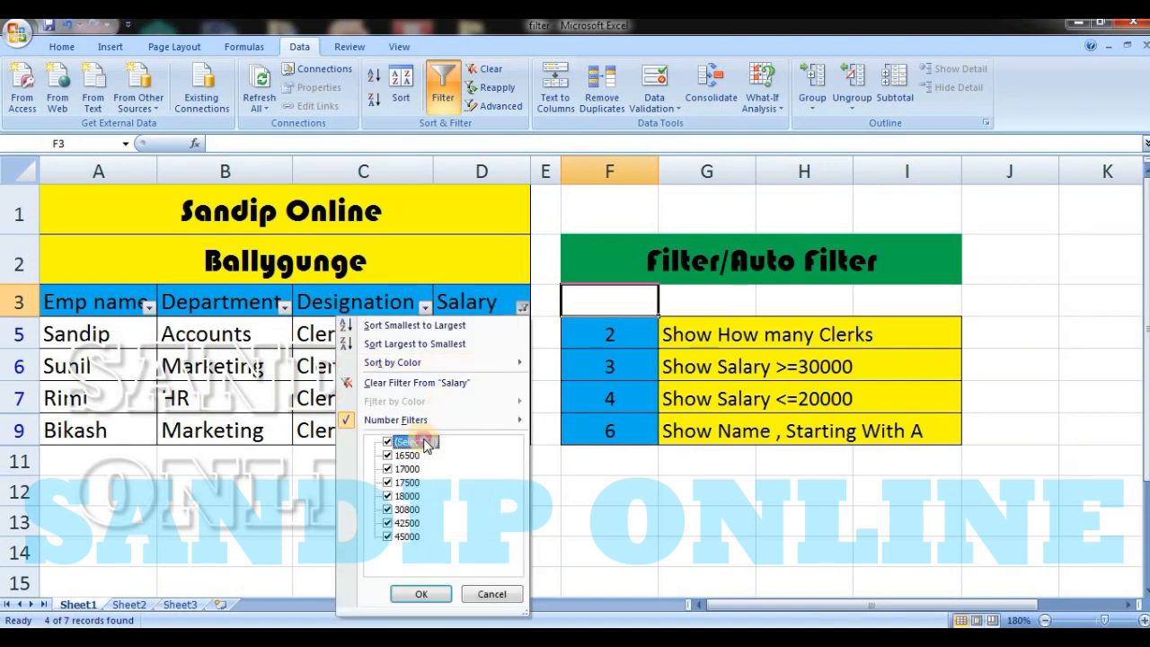
pyautogui.click(418, 594)
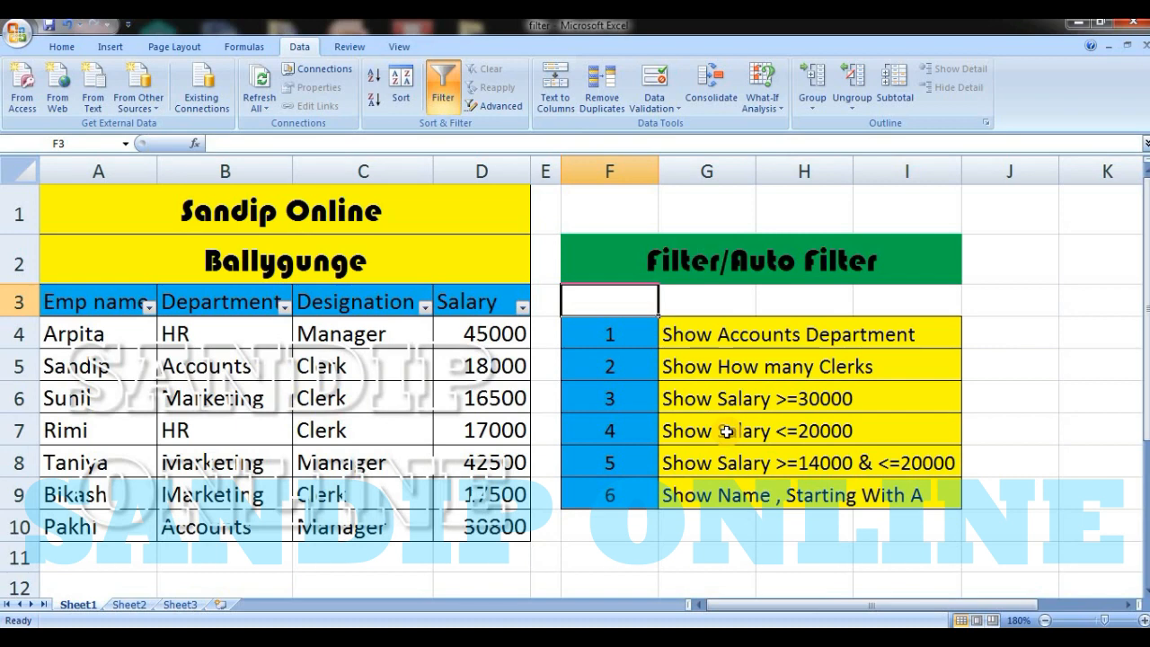
# Apply a Begins With text filter to the Emp name column for names starting with A.
pyautogui.click(149, 306)
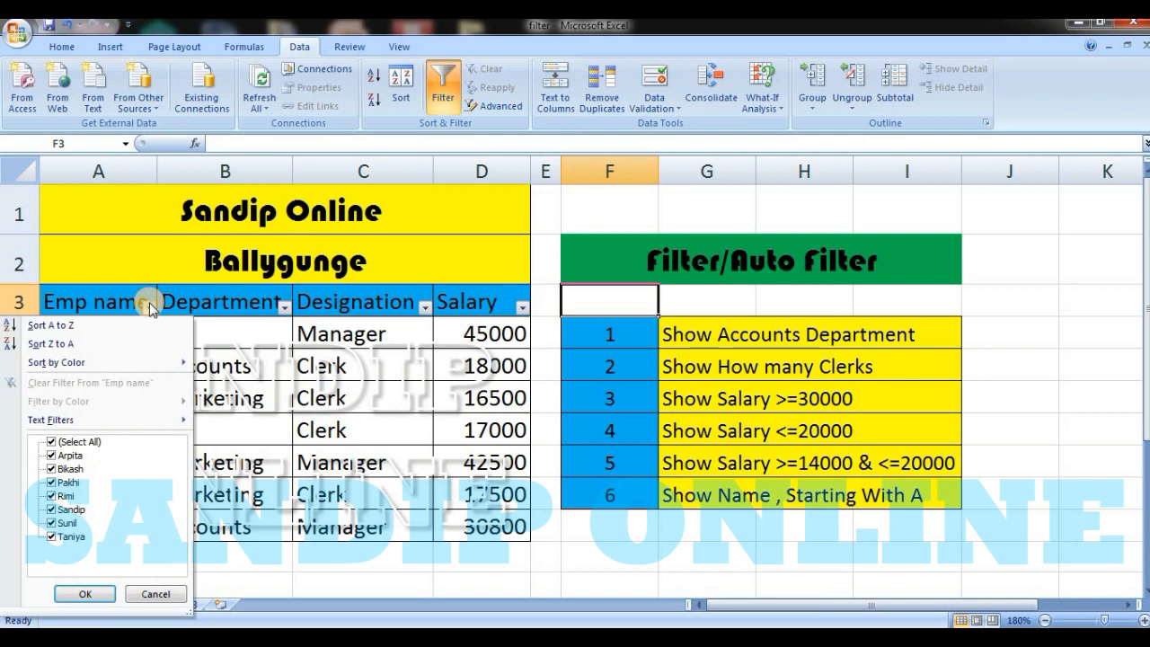
pyautogui.moveTo(70, 422)
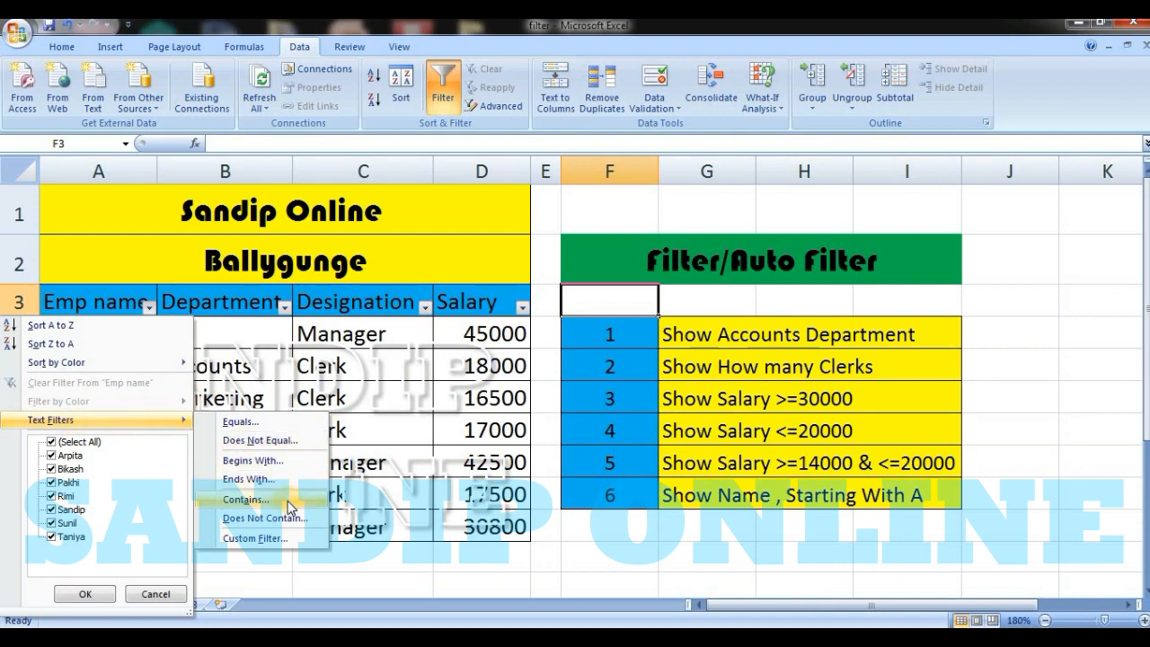
pyautogui.click(272, 460)
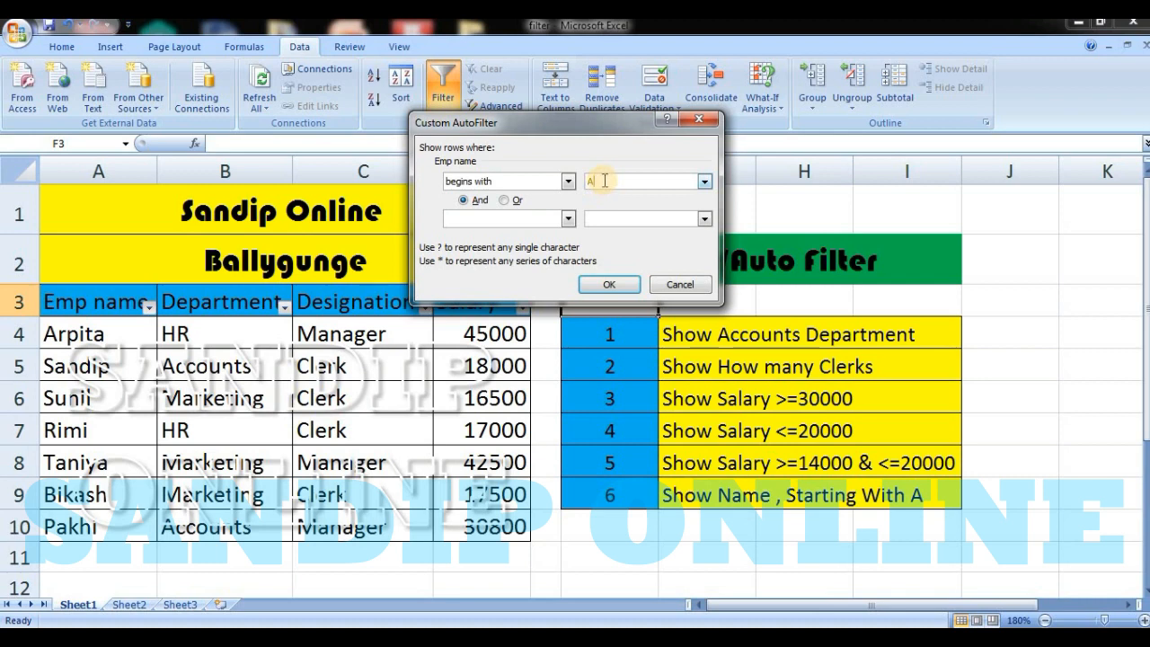
pyautogui.click(618, 296)
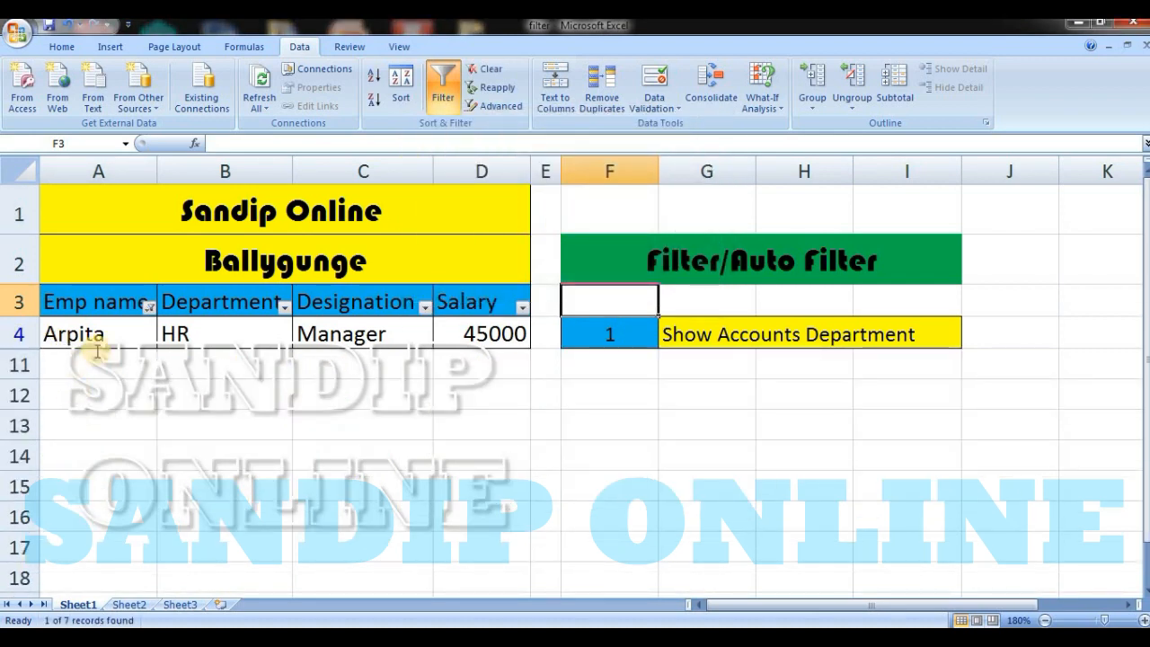
# Remove the Begins With condition from the Emp name column by reselecting all names.
pyautogui.click(149, 306)
pyautogui.click(87, 442)
pyautogui.click(87, 442)
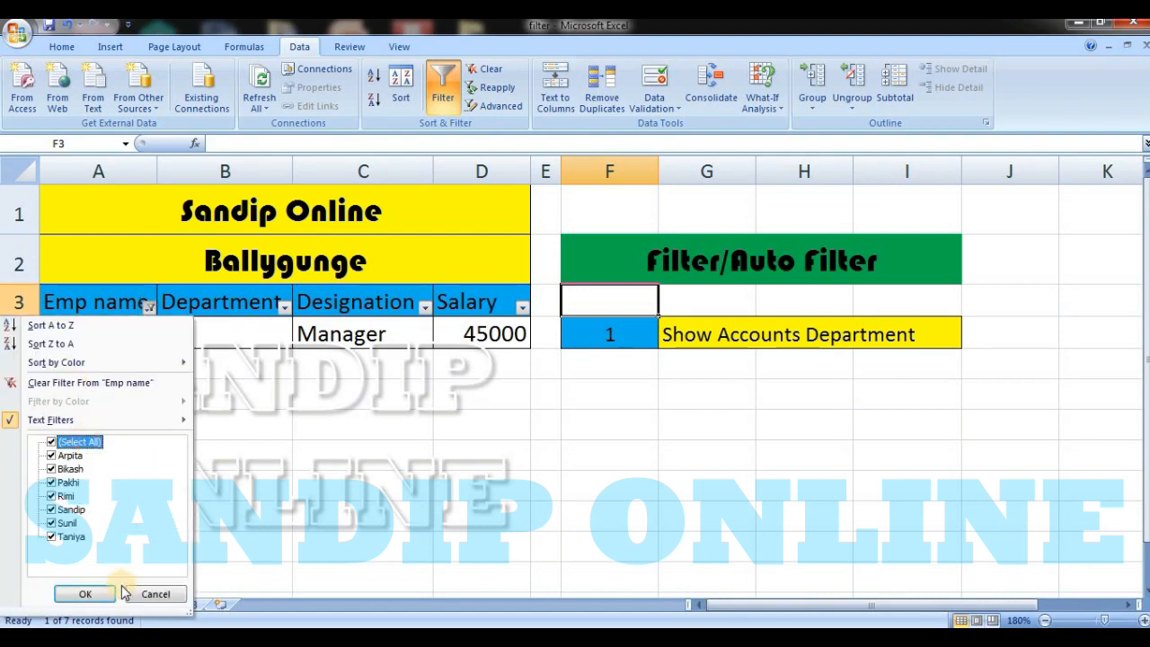
pyautogui.click(85, 593)
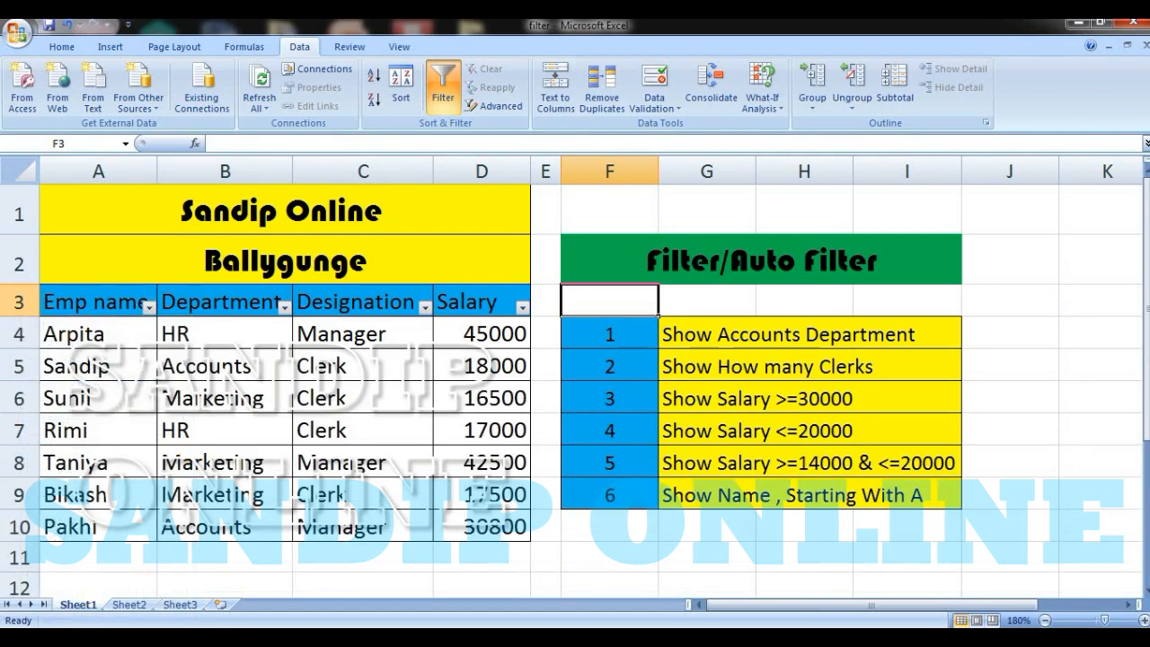